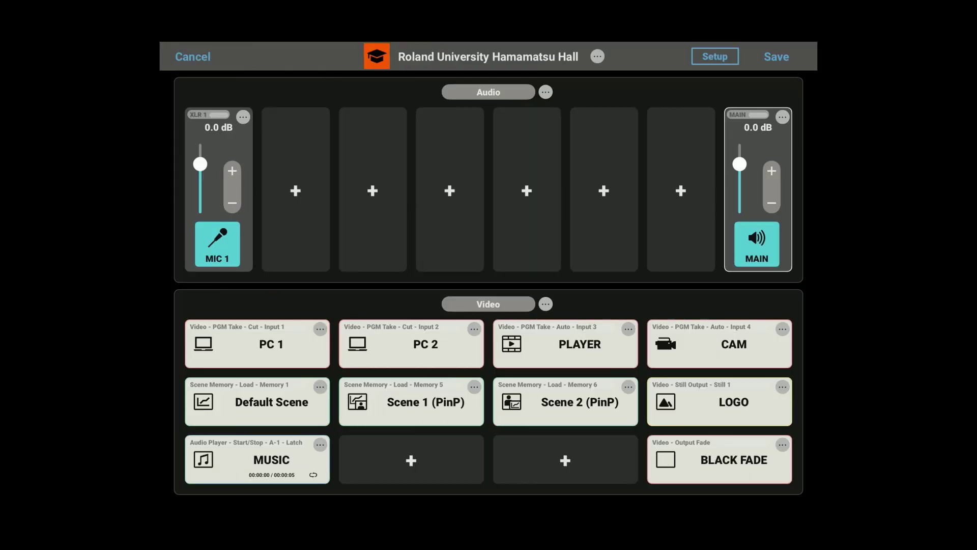
- Put a MIC 2 (XLR 2) fader into the panel's second Audio slot
left_click(295, 190)
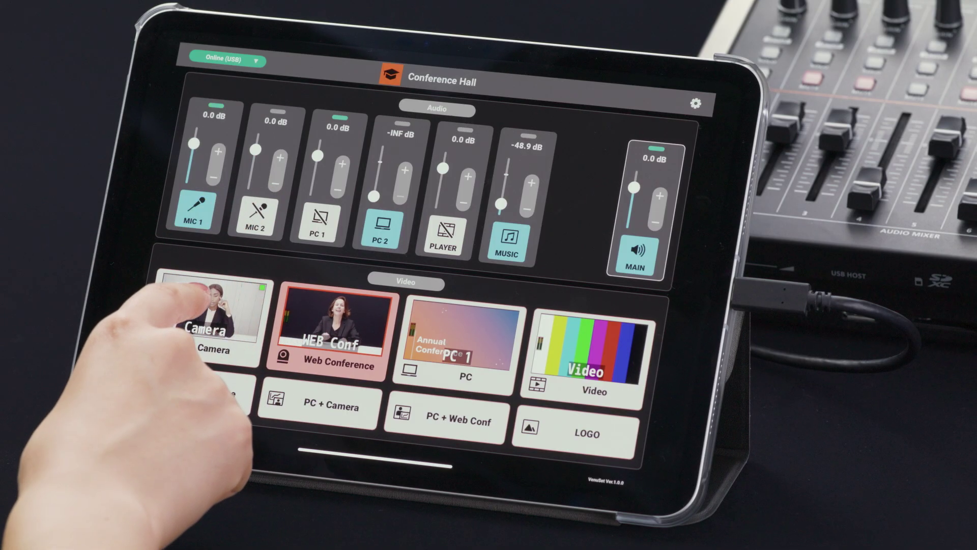
- Take the Camera source to program, then open the PLAYER fader's settings in Panel Edit
left_click(202, 305)
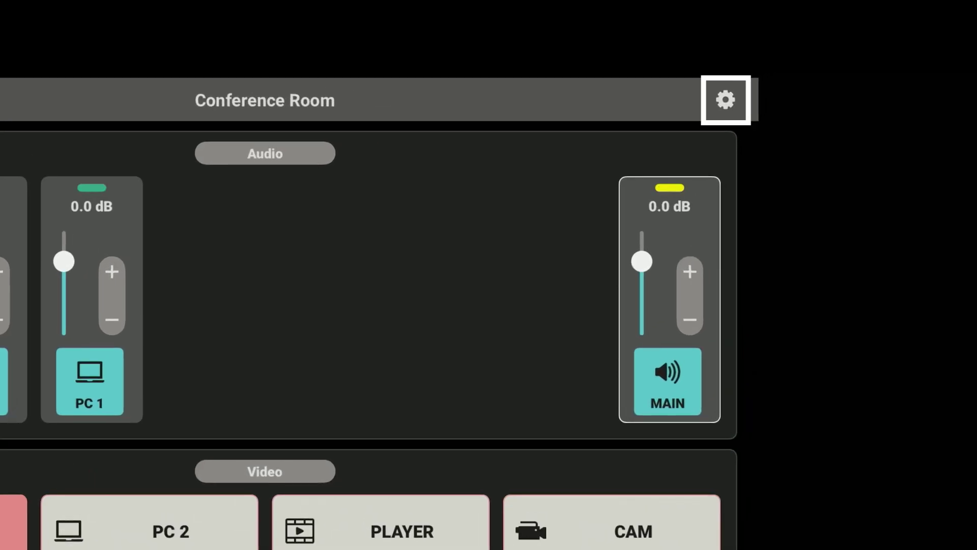
left_click(725, 99)
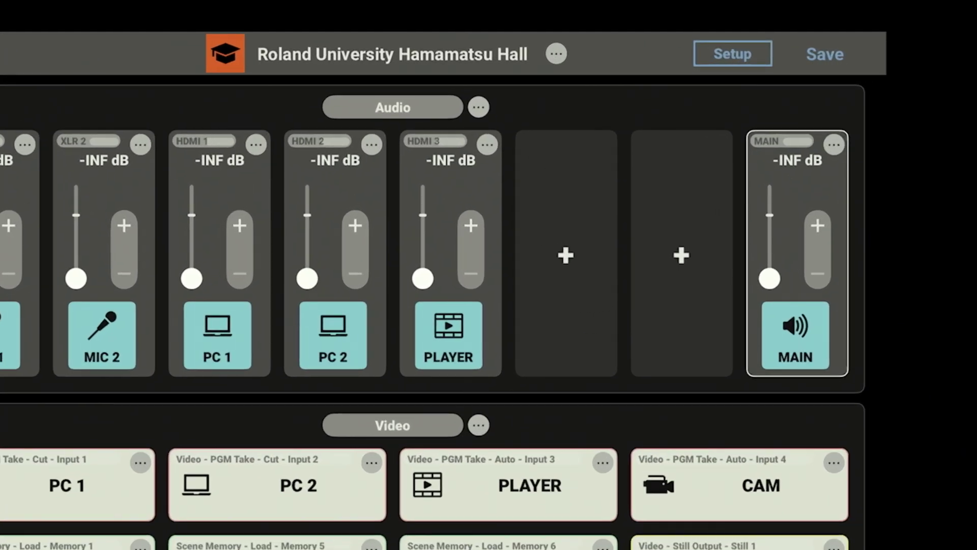
left_click(487, 144)
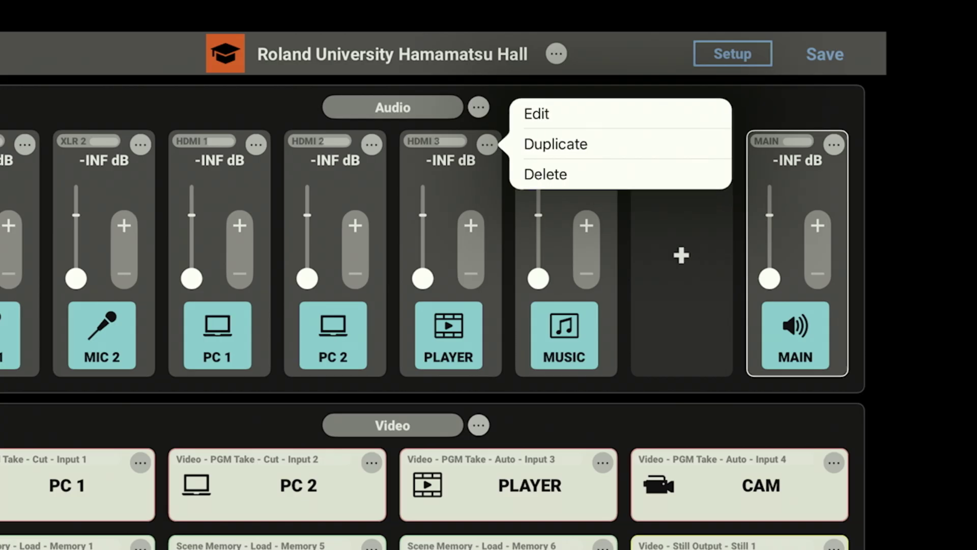
left_click(536, 113)
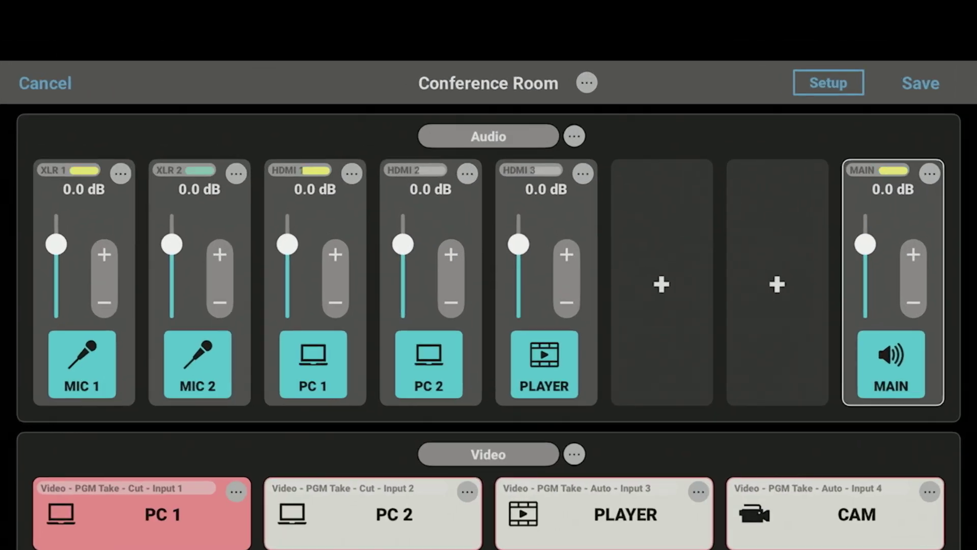
- Check the panel title settings and set Logo Display to ON
left_click(586, 82)
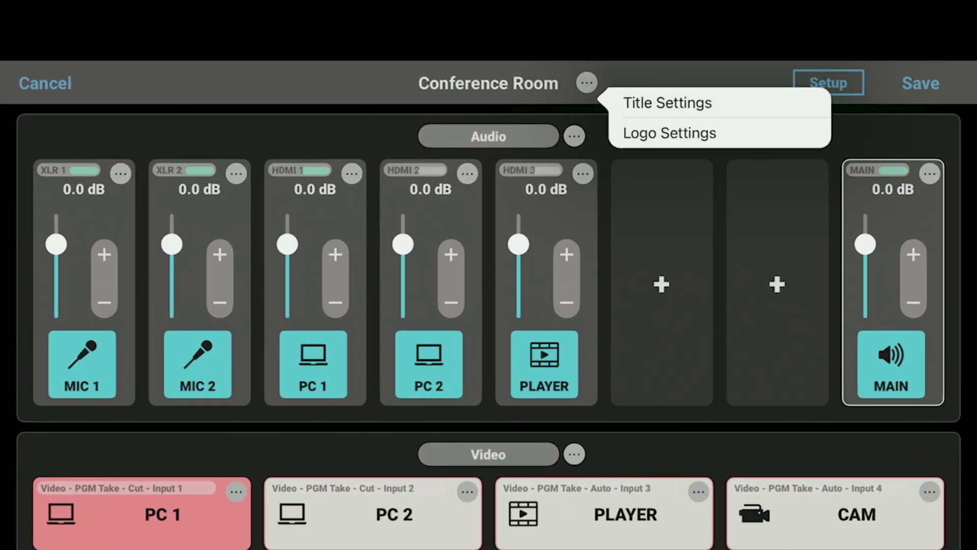
left_click(668, 102)
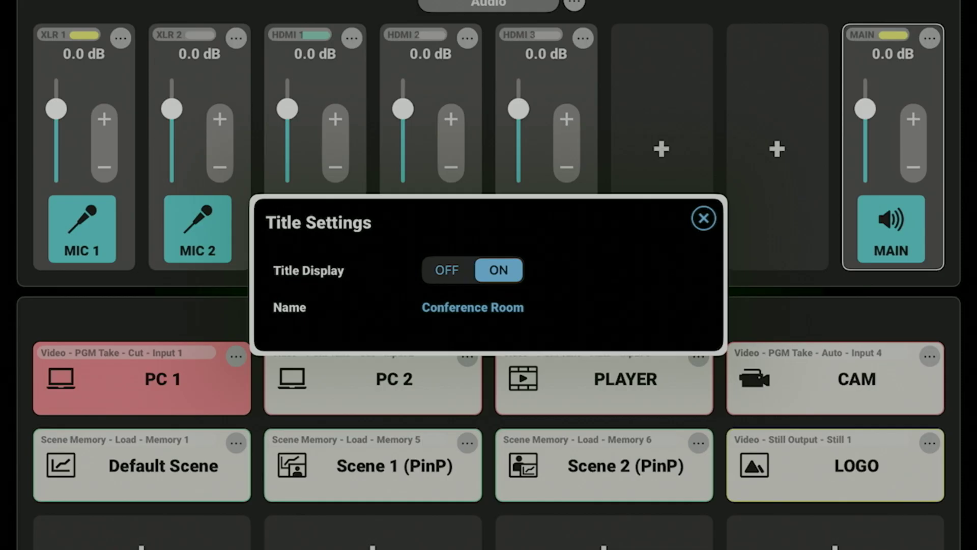
left_click(703, 217)
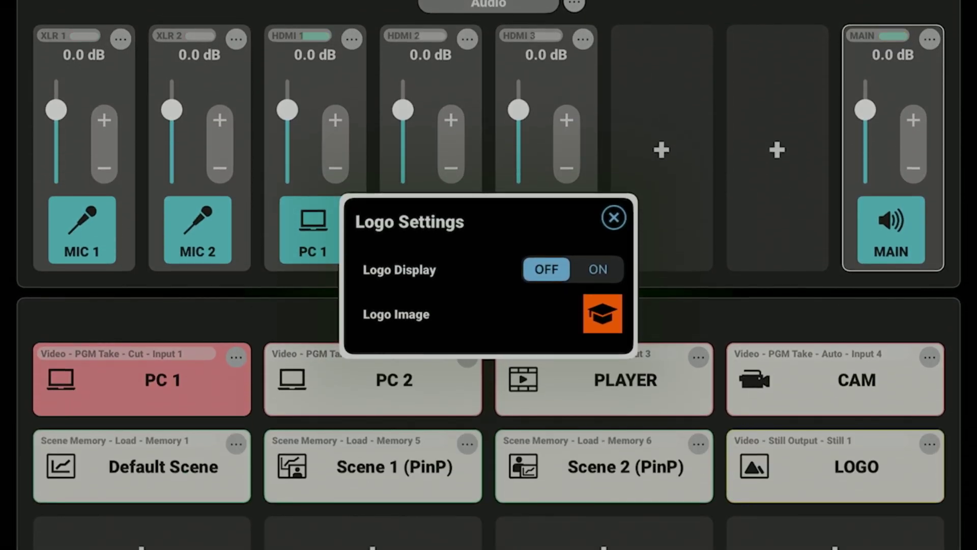
left_click(598, 268)
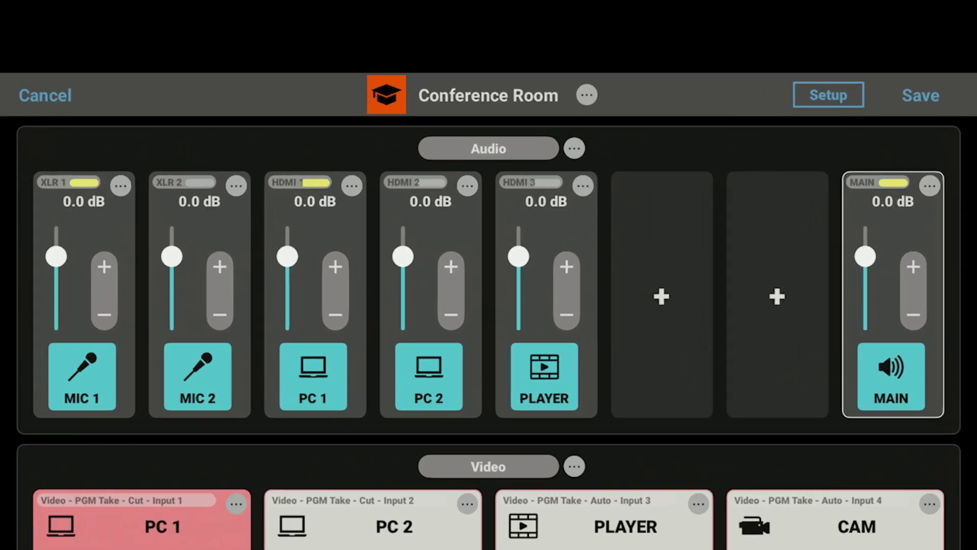
- Review the Audio tab's Edit Tab settings, then show the Video tab
left_click(574, 149)
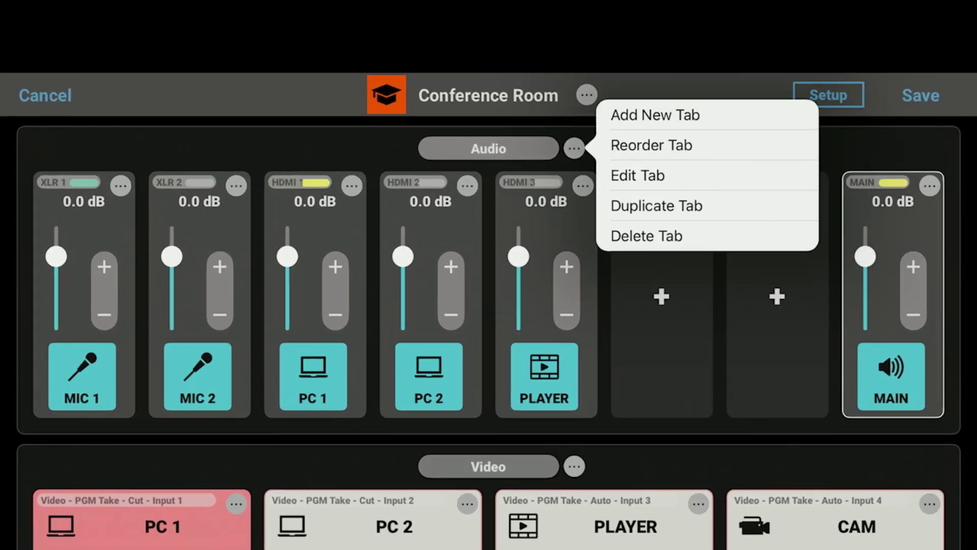
left_click(638, 175)
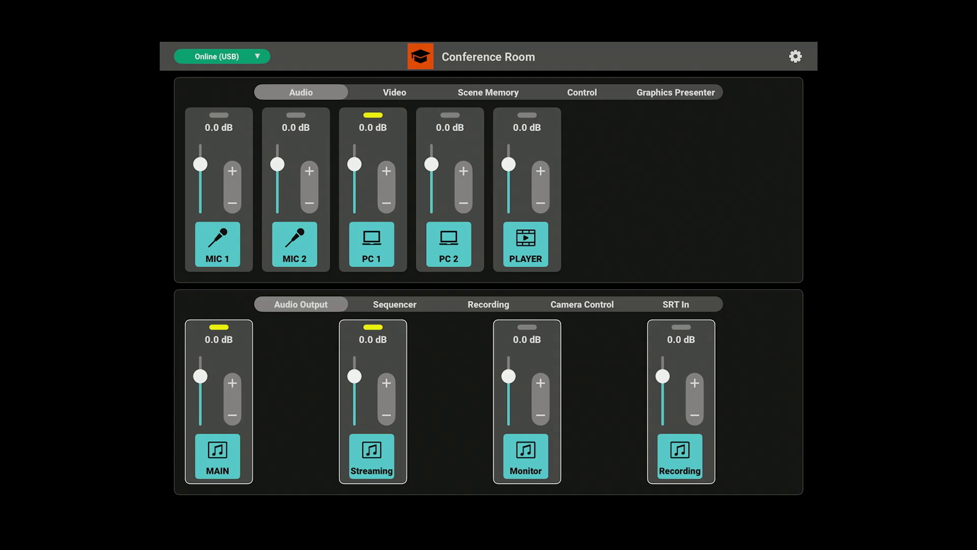
left_click(395, 92)
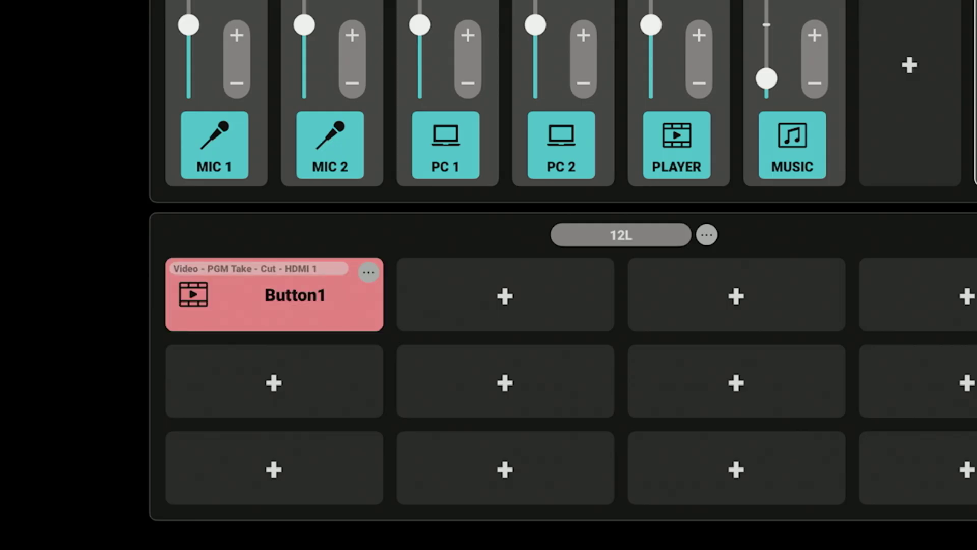
left_click(369, 272)
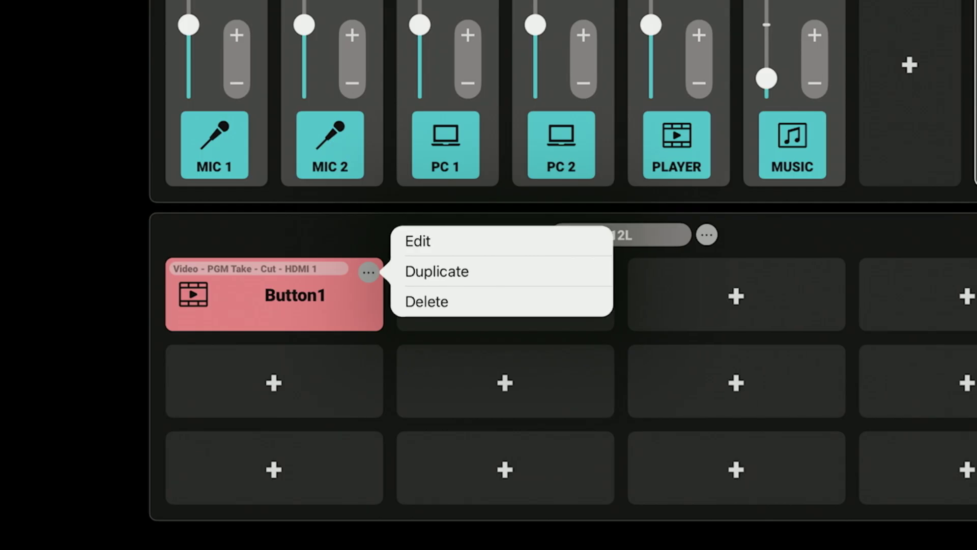
- Review Button1's name, keeping its film icon and Video category
left_click(418, 241)
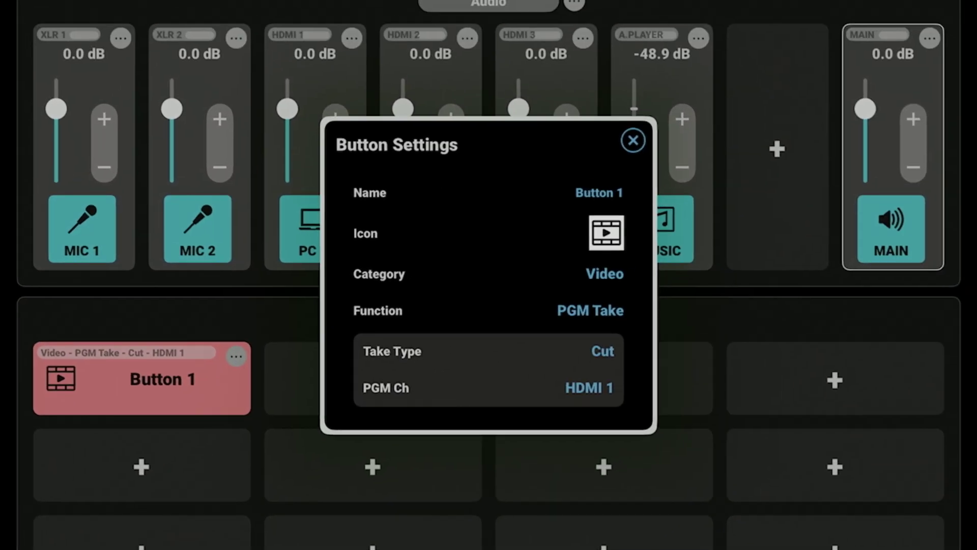
left_click(599, 193)
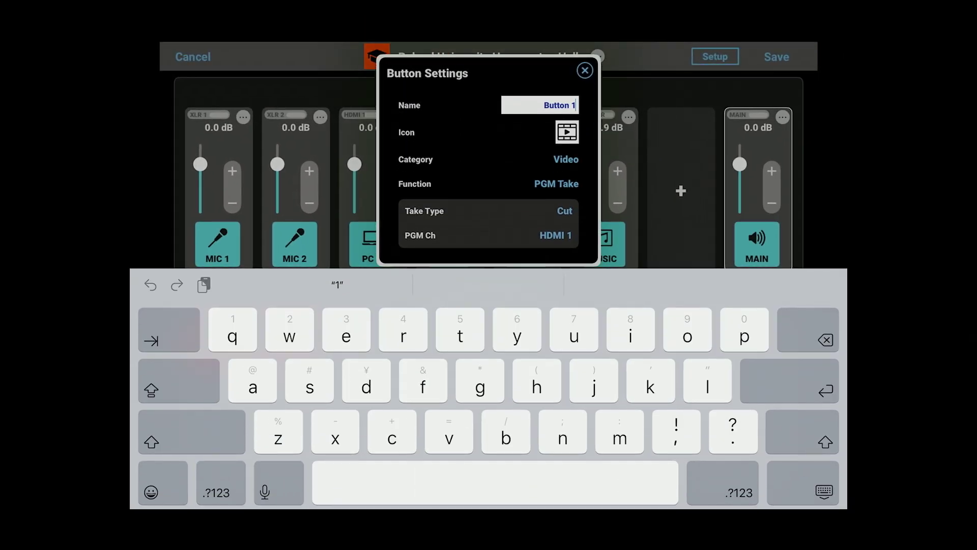
key("Return")
left_click(566, 247)
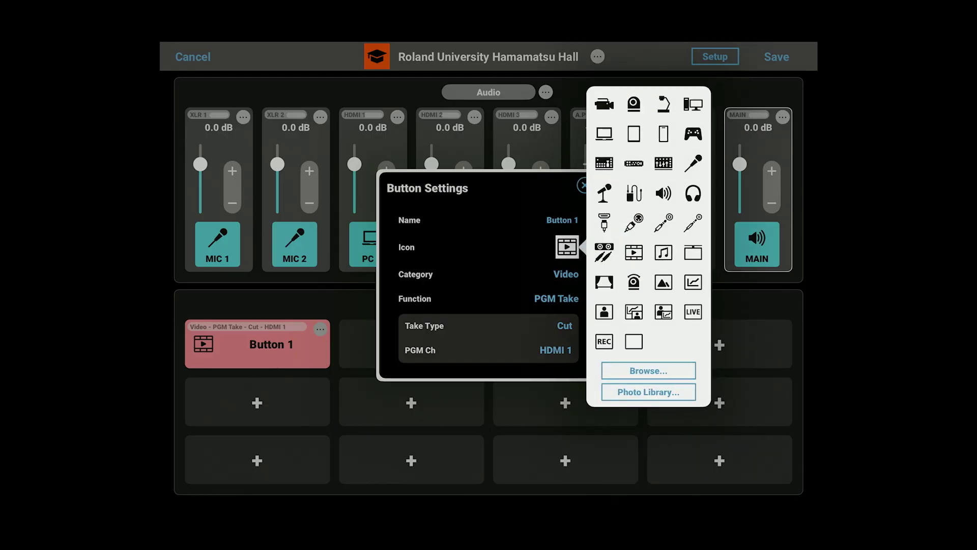
left_click(634, 251)
left_click(566, 273)
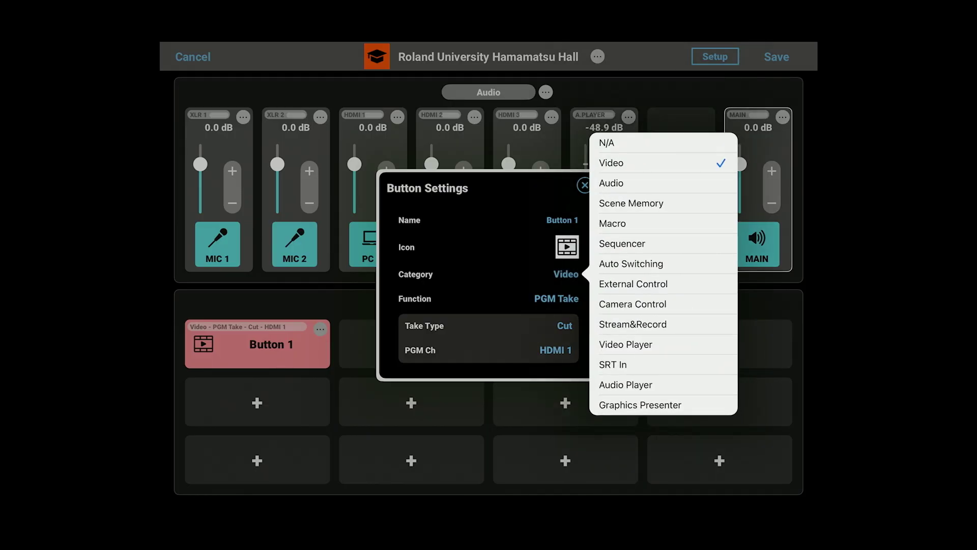
left_click(626, 162)
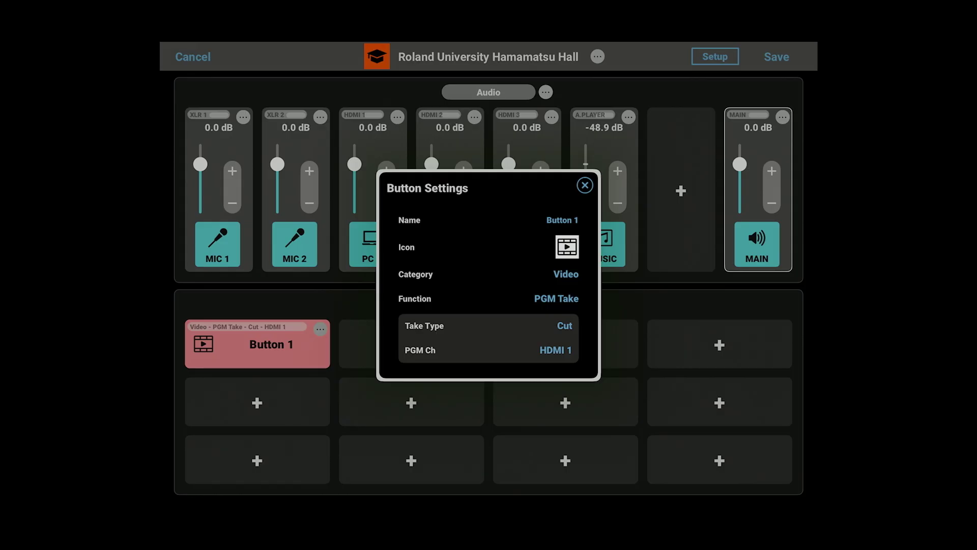
- Make Button 1 a PGM Take with Cut take type and SDI 1 as the program channel
left_click(562, 325)
left_click(557, 298)
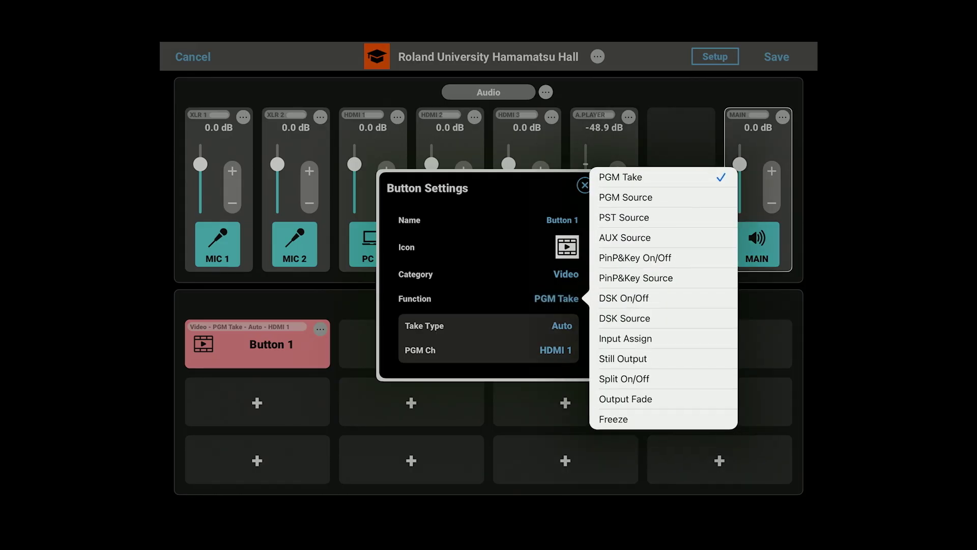
left_click(621, 176)
left_click(562, 326)
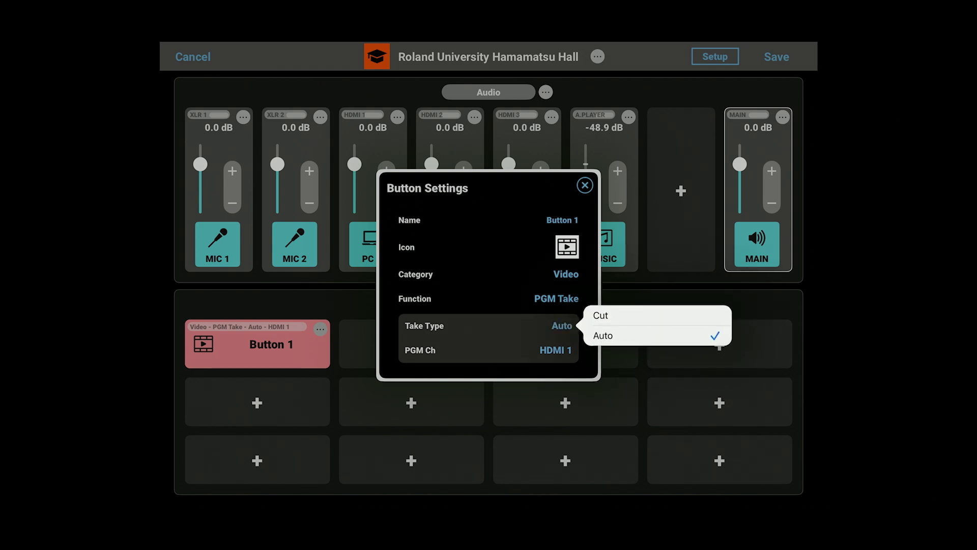
left_click(601, 315)
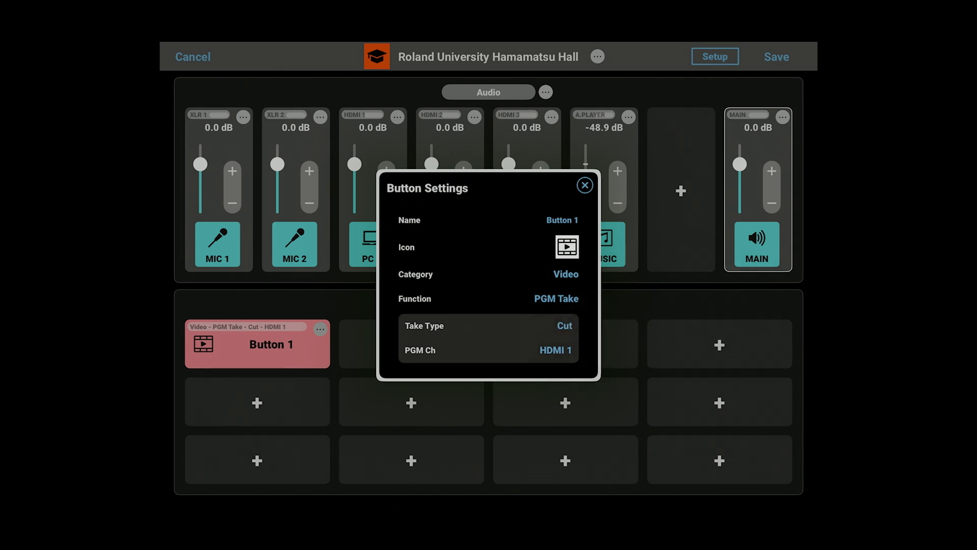
left_click(556, 350)
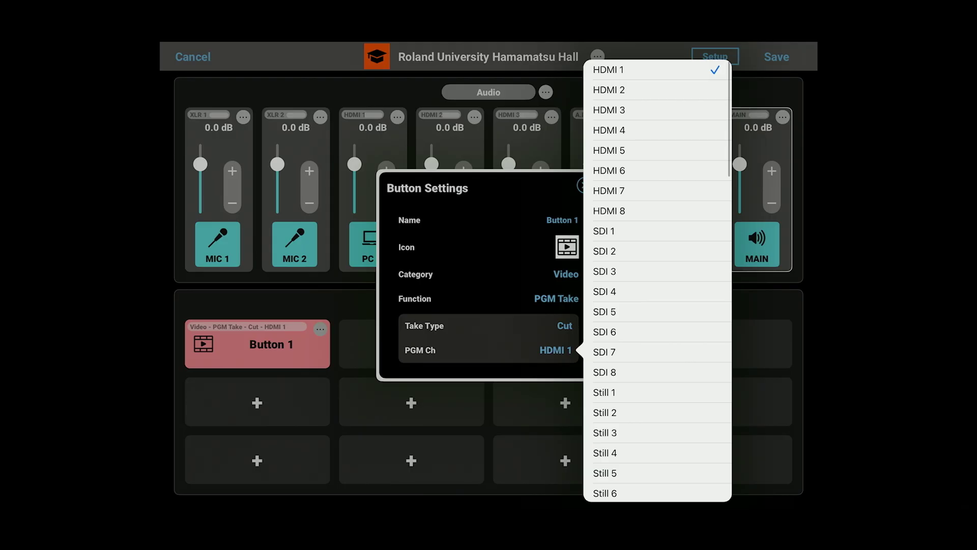
left_click(611, 230)
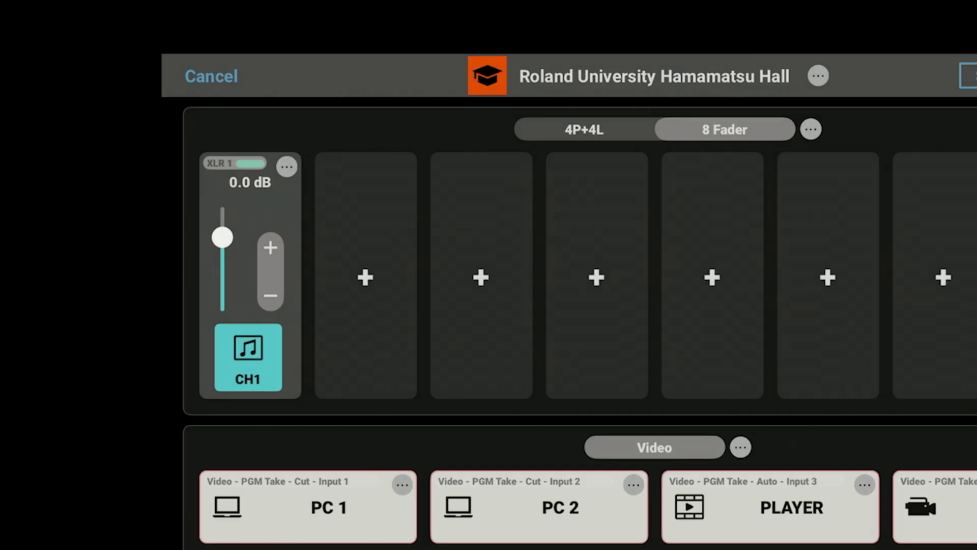
- Keep CH1 assigned to XLR 1 and switch its Mute Lock and Volume Lock ON
left_click(286, 167)
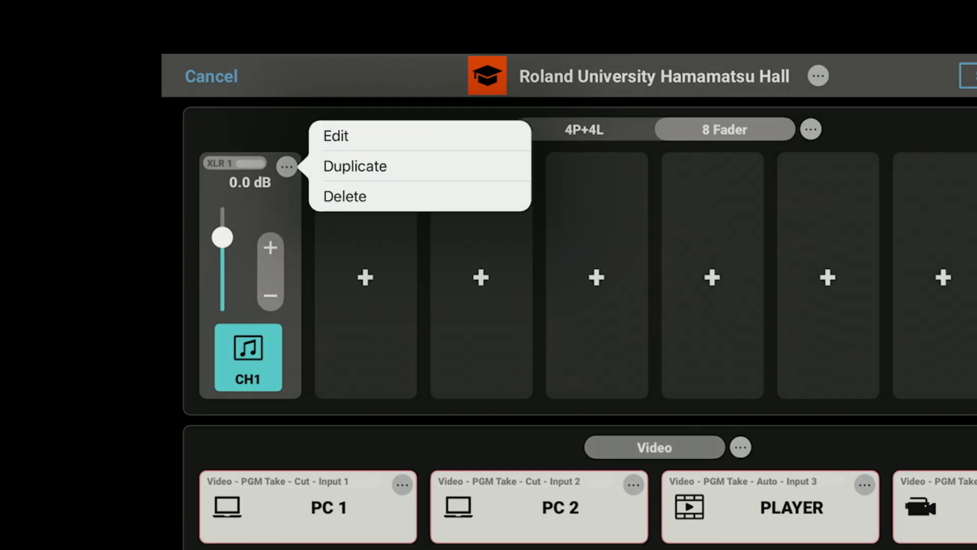
left_click(336, 135)
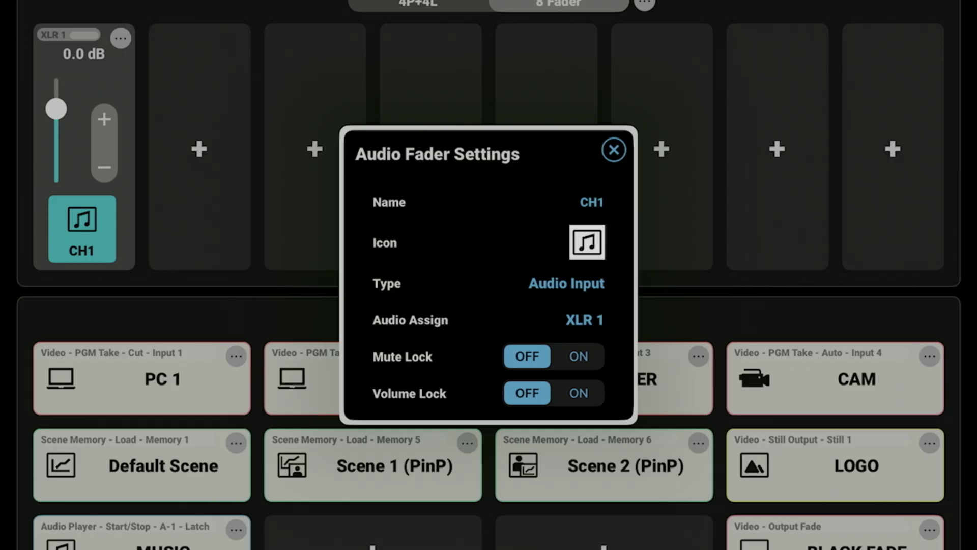
left_click(567, 283)
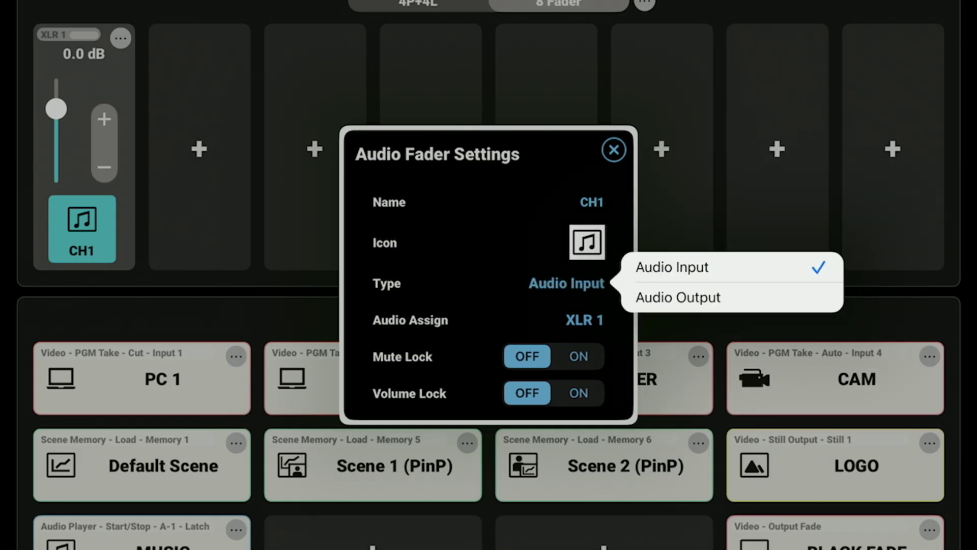
left_click(672, 266)
left_click(553, 305)
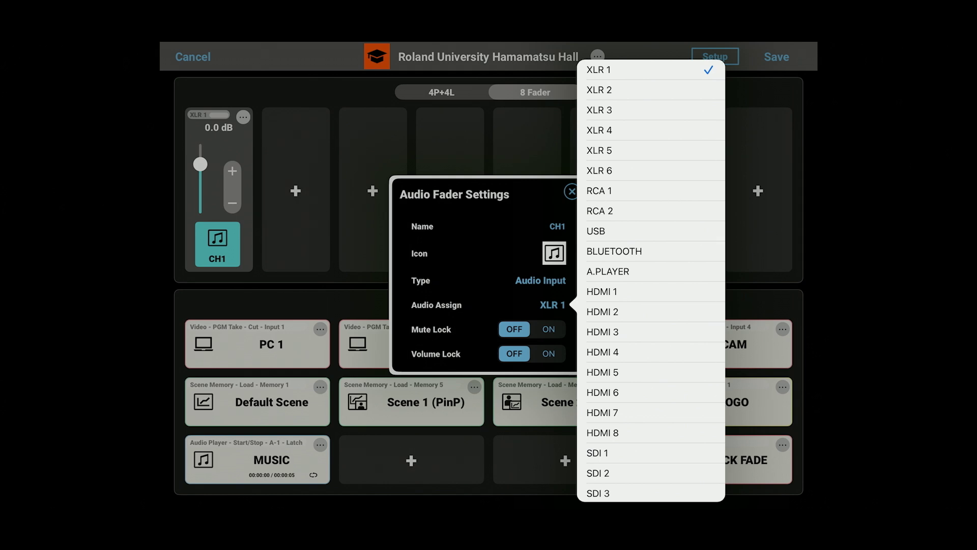
left_click(599, 70)
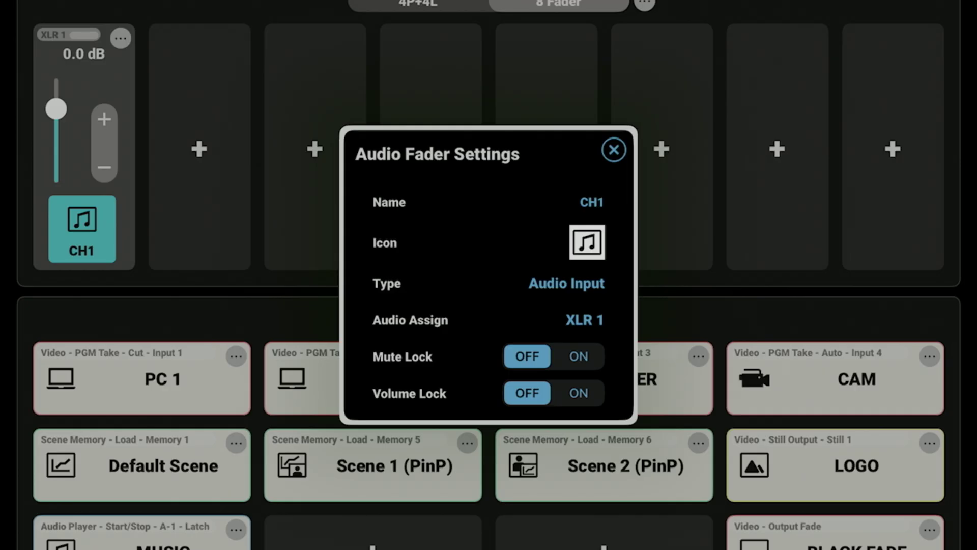
left_click(578, 356)
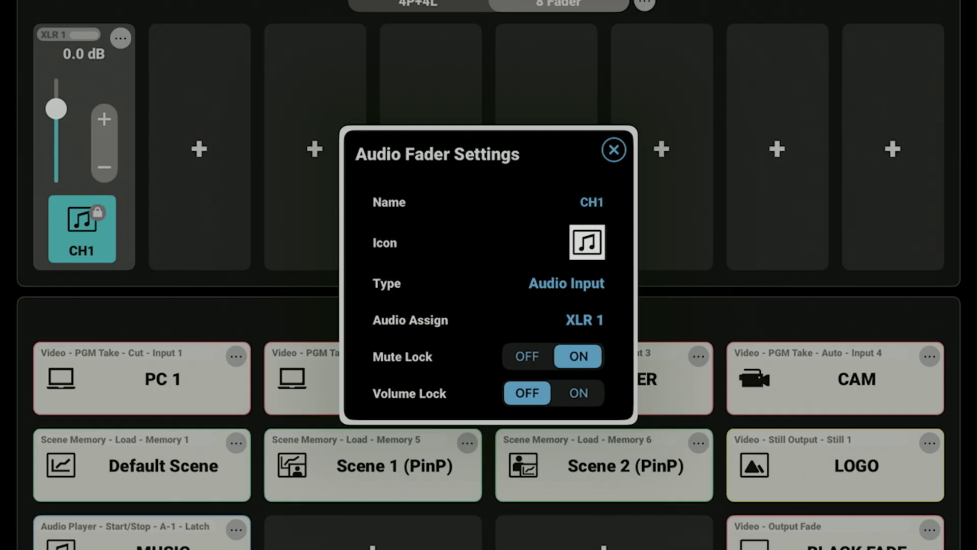
left_click(578, 392)
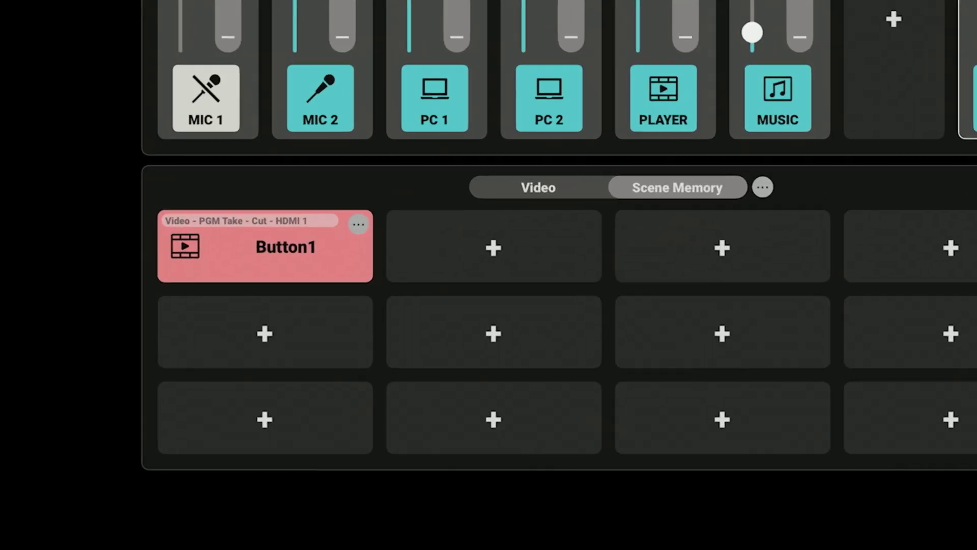
- Change Button1's category to Scene Memory with Memory 10 as its target
left_click(359, 221)
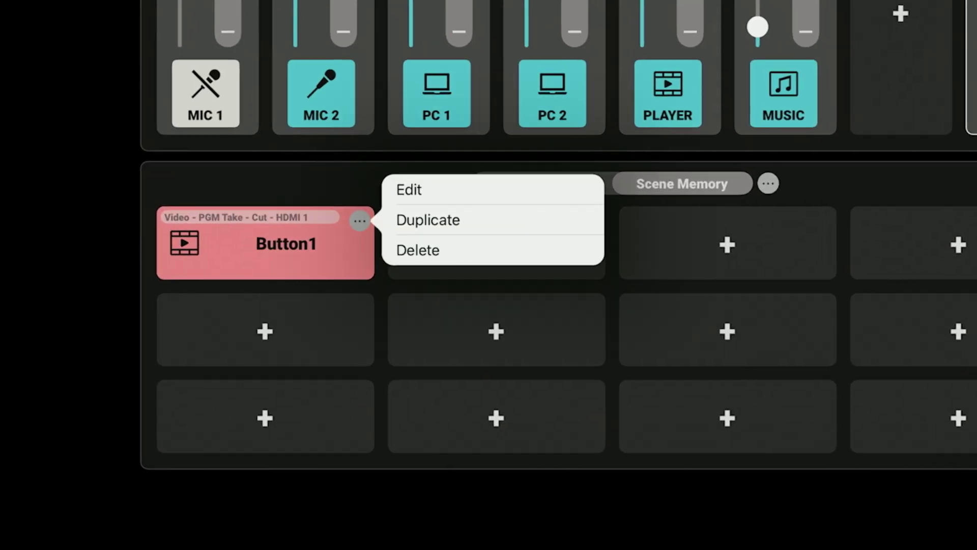
left_click(409, 190)
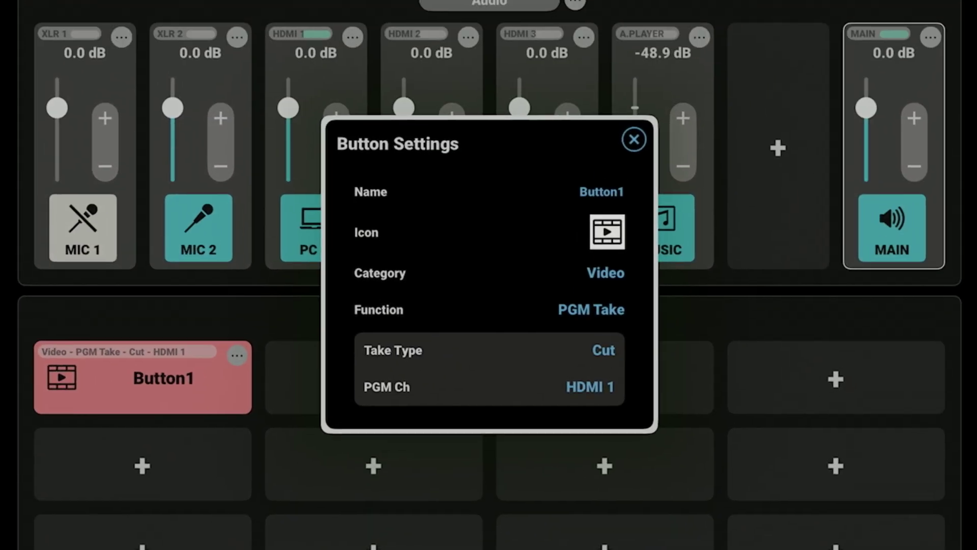
left_click(605, 274)
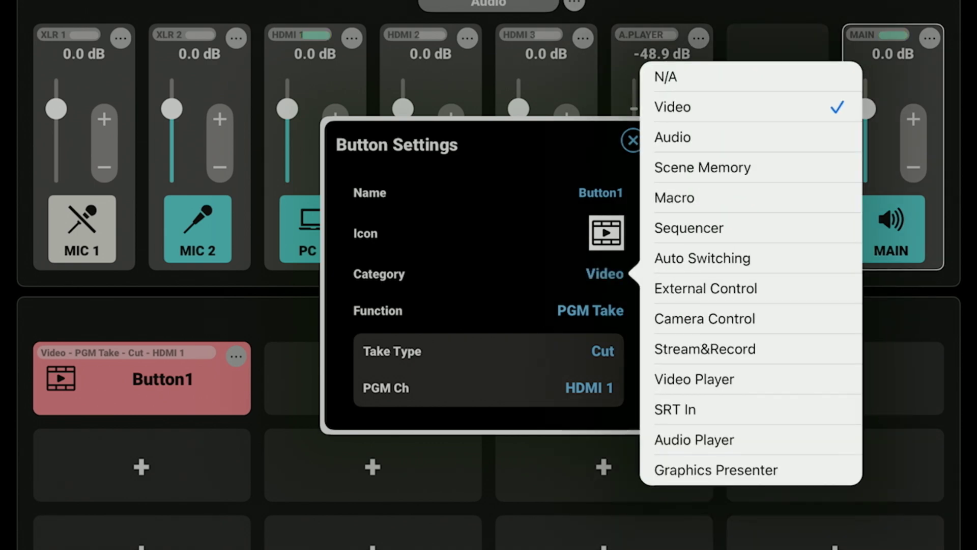
left_click(703, 167)
left_click(580, 352)
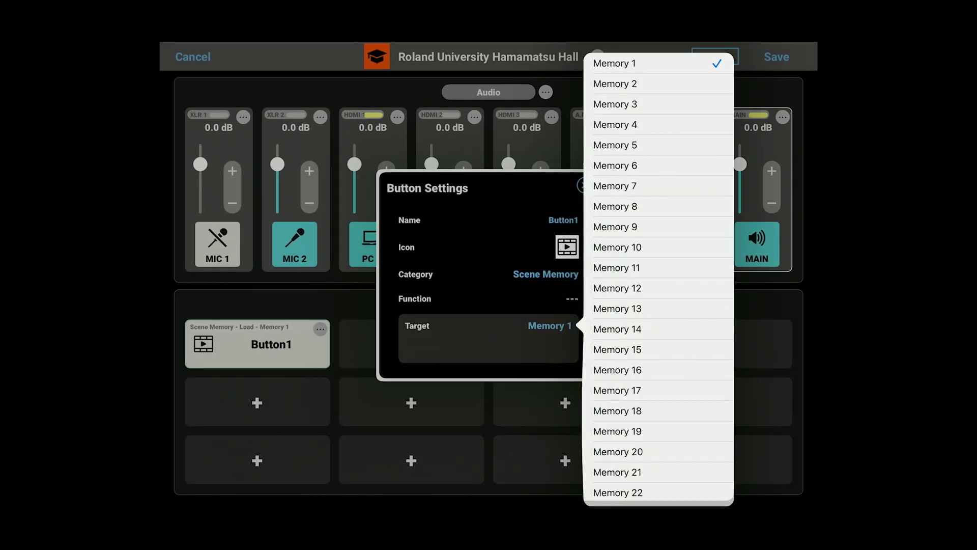
left_click(616, 251)
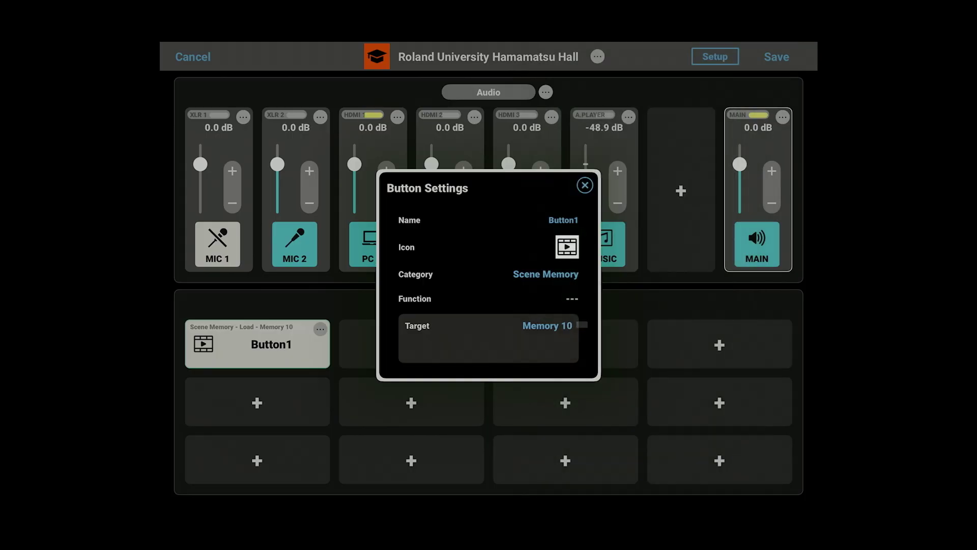
left_click(585, 184)
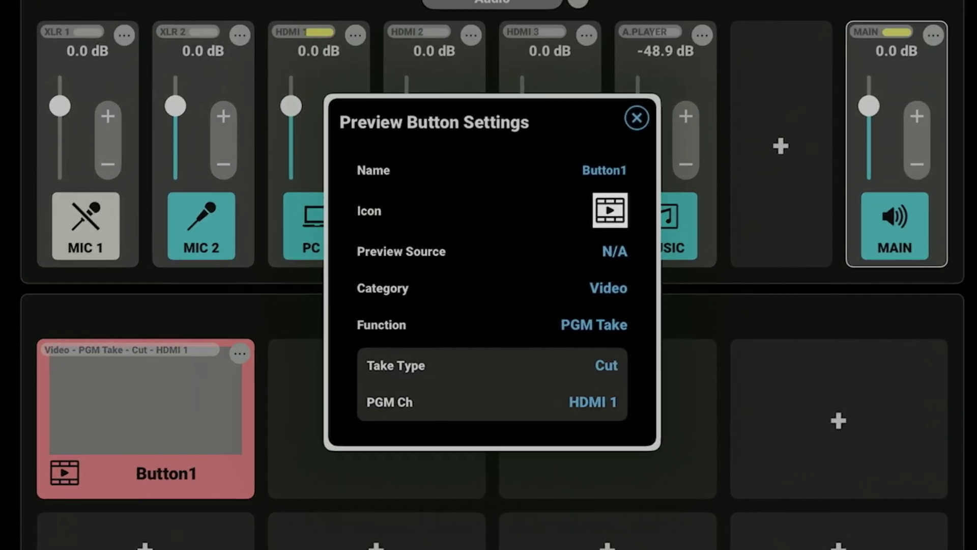
- Set Button1's preview source to View 1
left_click(611, 254)
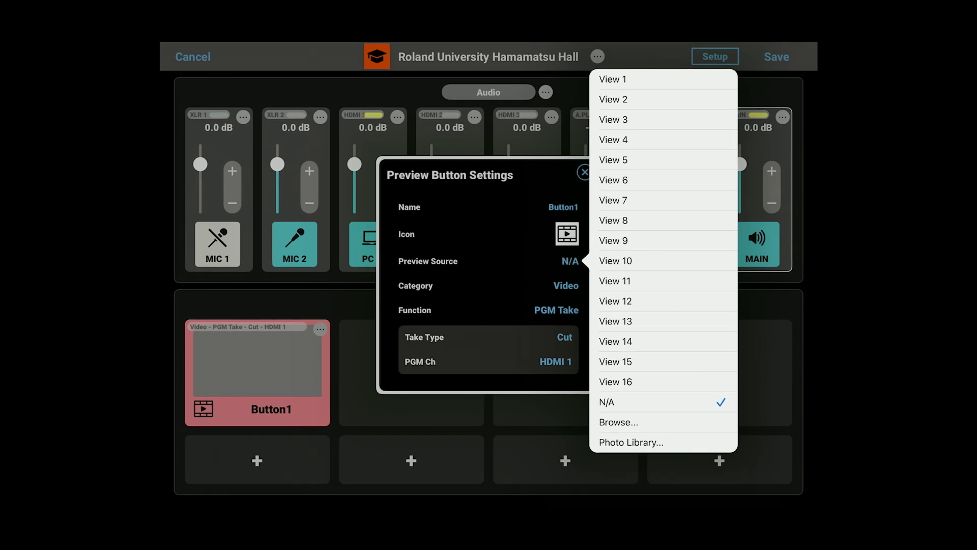
left_click(614, 78)
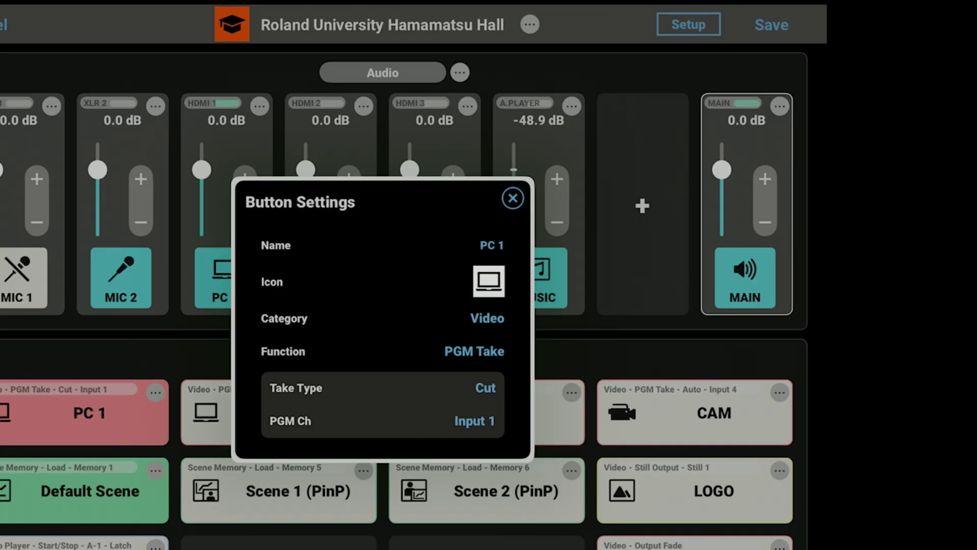
left_click(488, 281)
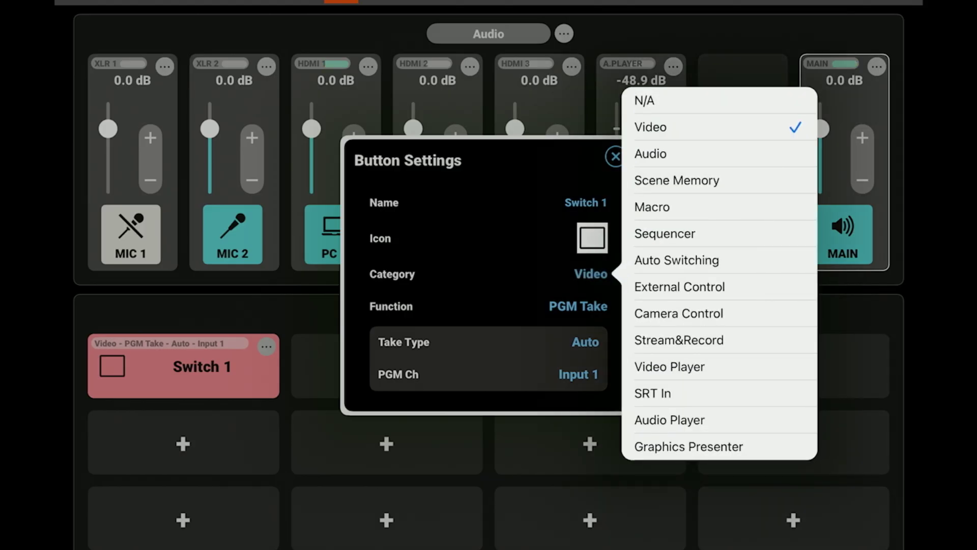
- Set Switch 1 to External Control with function GPO and type Alternate
left_click(680, 286)
left_click(548, 307)
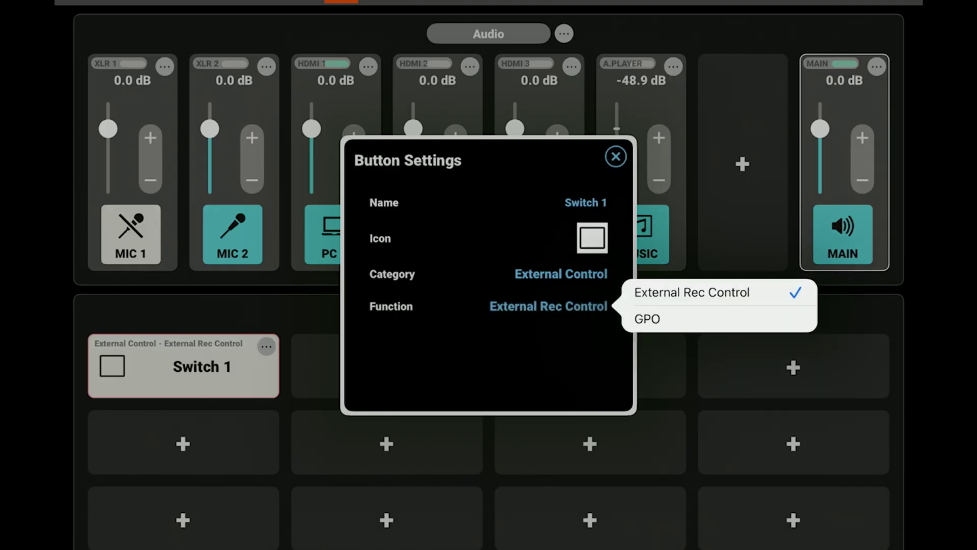
left_click(648, 318)
left_click(573, 341)
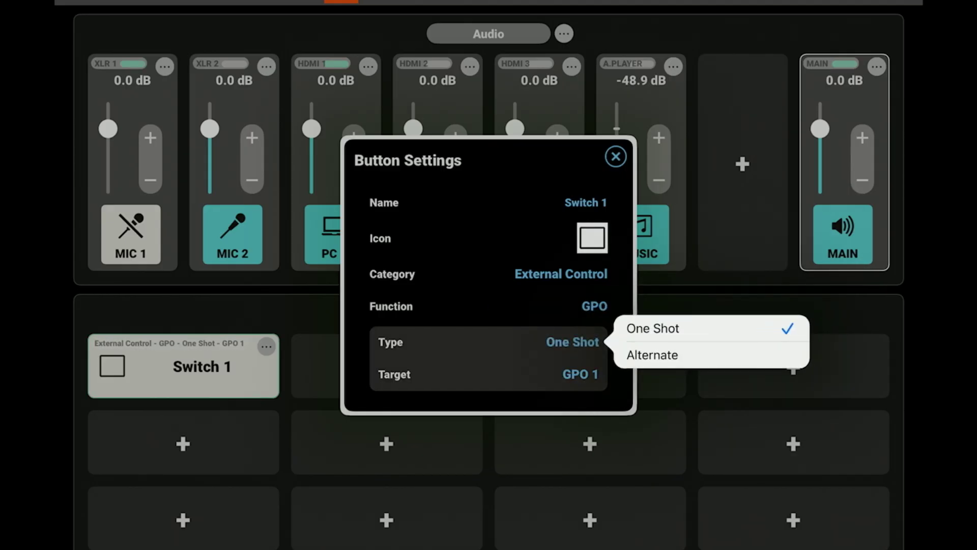
left_click(653, 355)
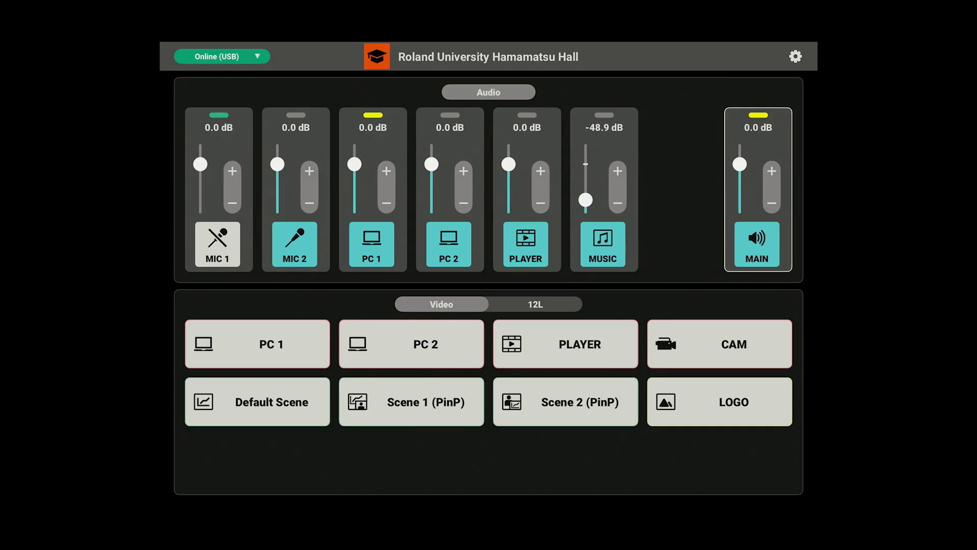